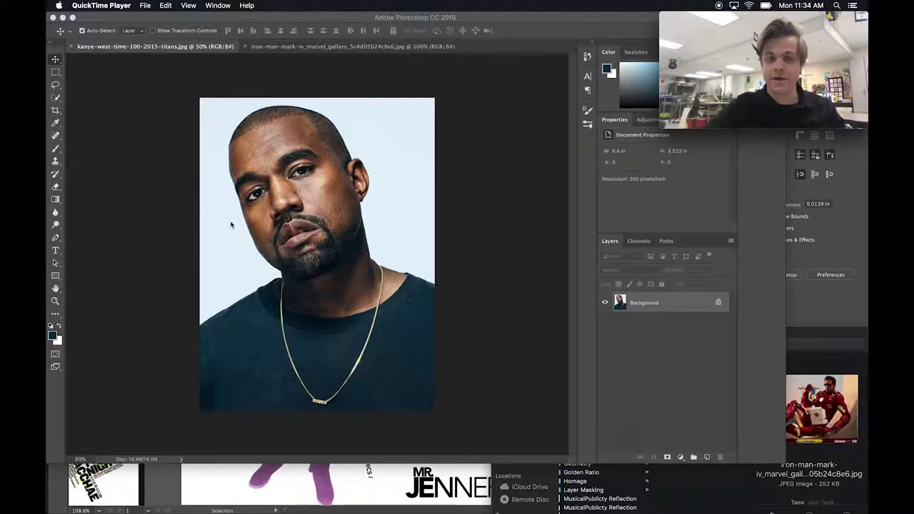
# - On the Kanye portrait, unlock the Background layer into Layer 0 and pick Quick Selection
pyautogui.click(270, 50)
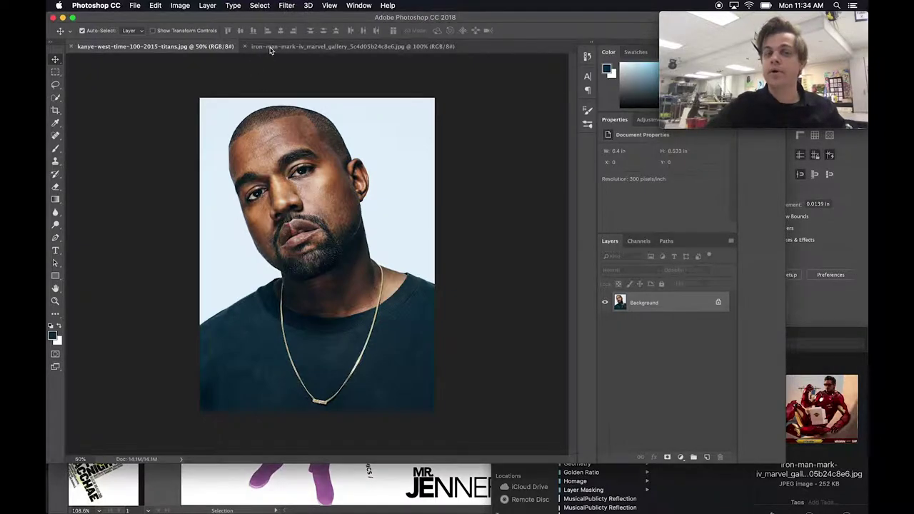
pyautogui.click(270, 48)
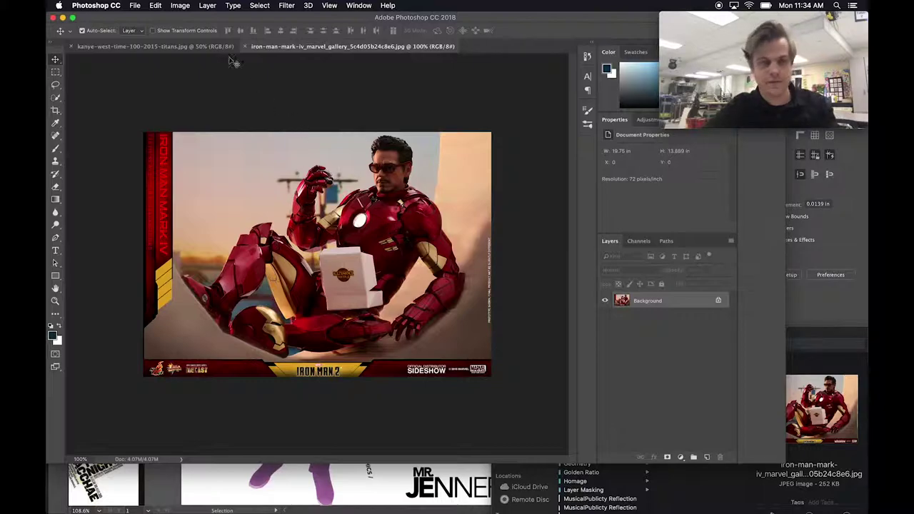
pyautogui.click(152, 47)
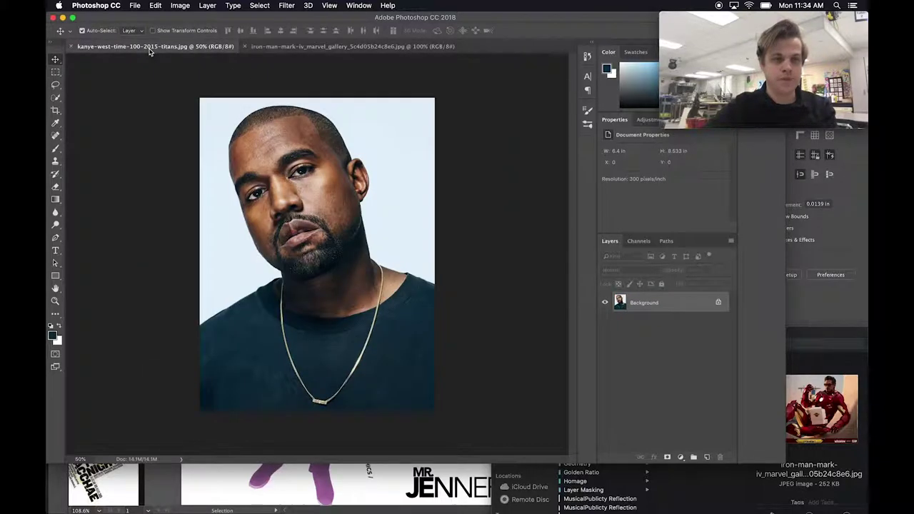
pyautogui.click(719, 304)
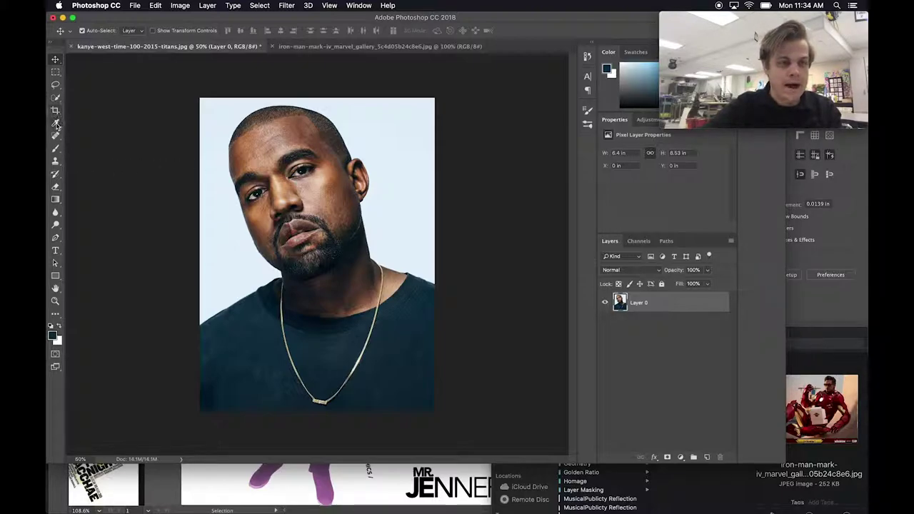
pyautogui.click(55, 99)
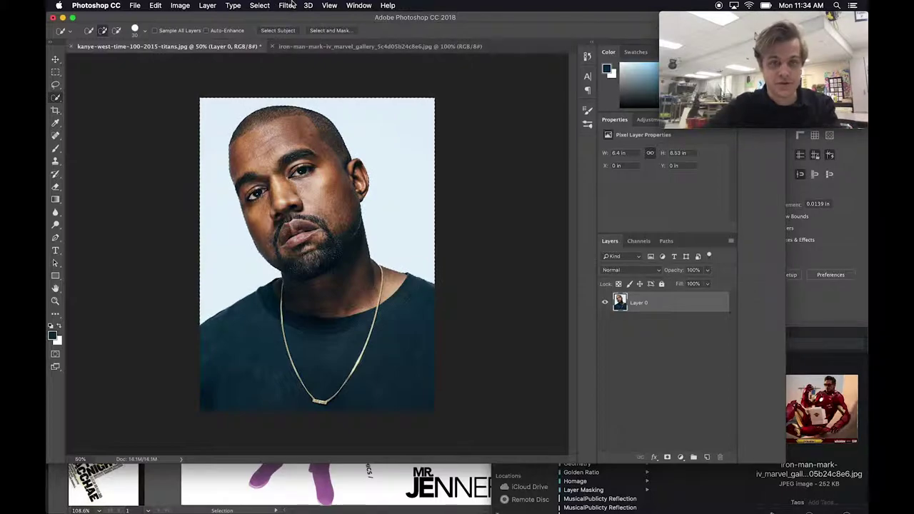
# - Invert the selection with Select > Inverse and add a layer mask hiding the pale backdrop
pyautogui.click(259, 5)
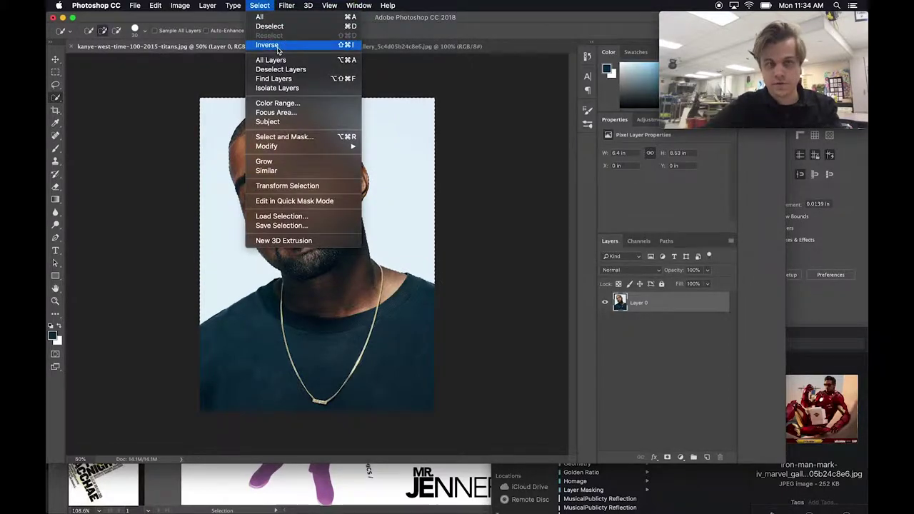
pyautogui.click(277, 47)
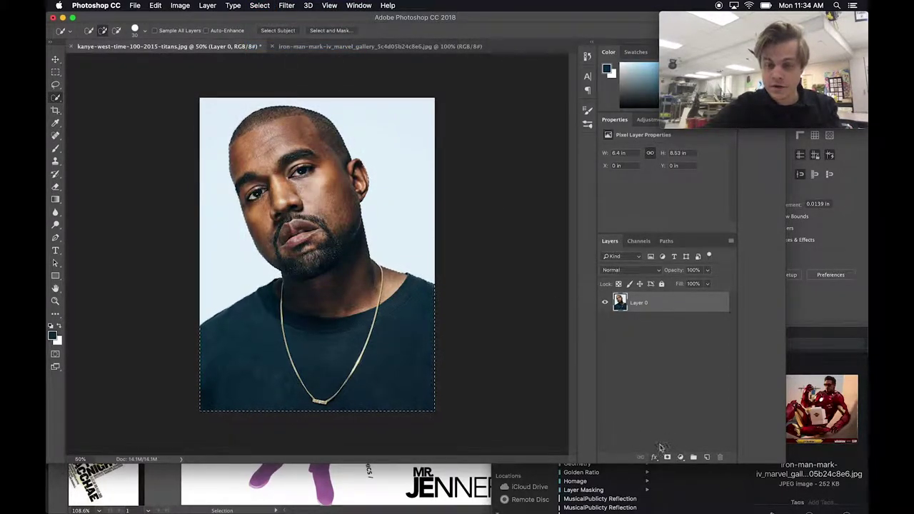
pyautogui.click(667, 457)
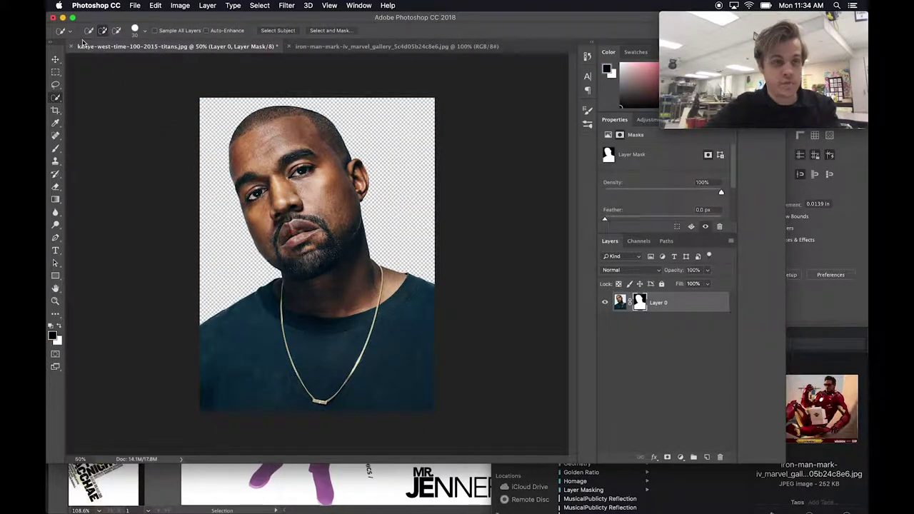
pyautogui.click(55, 60)
# - Drag the masked Kanye layer into the Illustrator poster, then return to Photoshop's Iron Man photo
pyautogui.moveTo(295, 199); pyautogui.dragTo(319, 482)
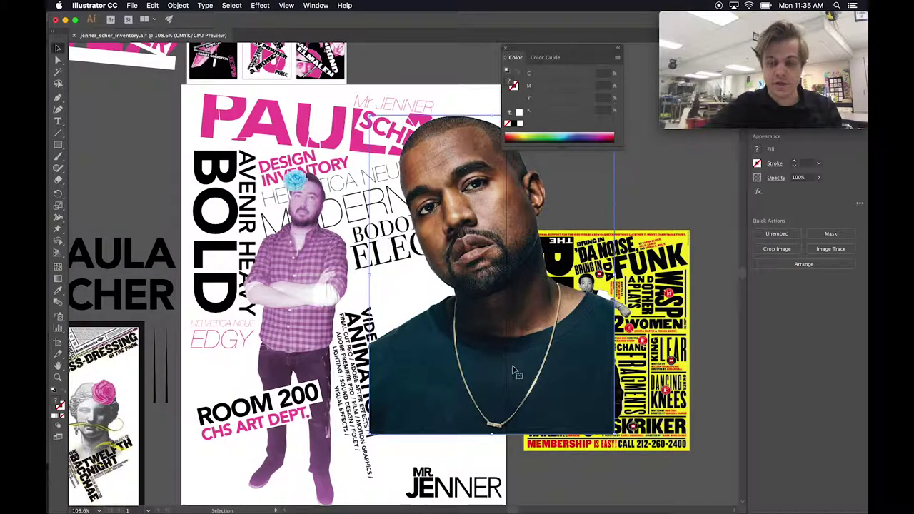
pyautogui.hotkey('ctrl', 'Up')
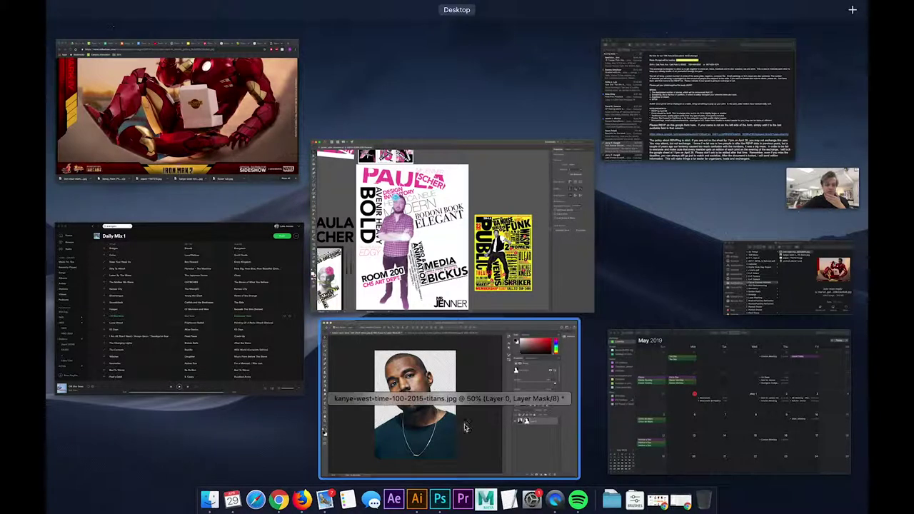
pyautogui.click(465, 418)
pyautogui.click(364, 48)
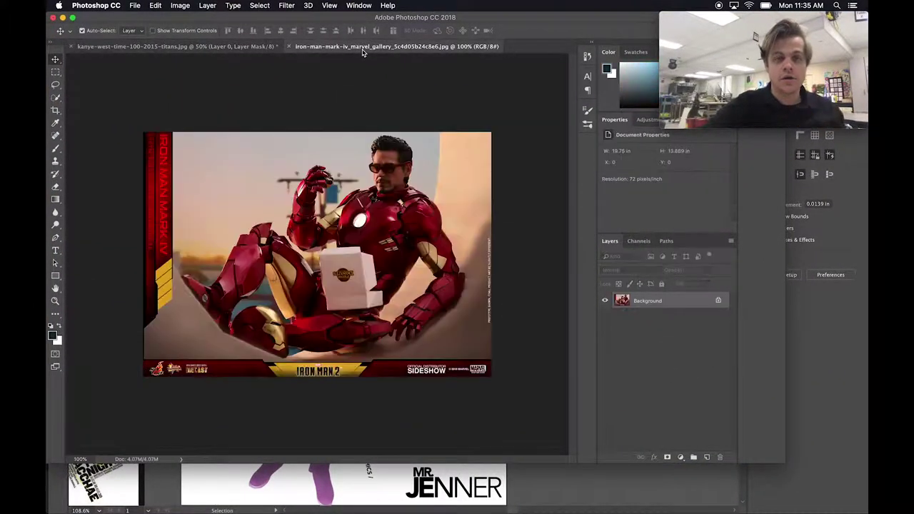
# - Unlock the Iron Man Background layer, choose Quick Selection, and zoom to 300% on his head and chest
pyautogui.click(719, 301)
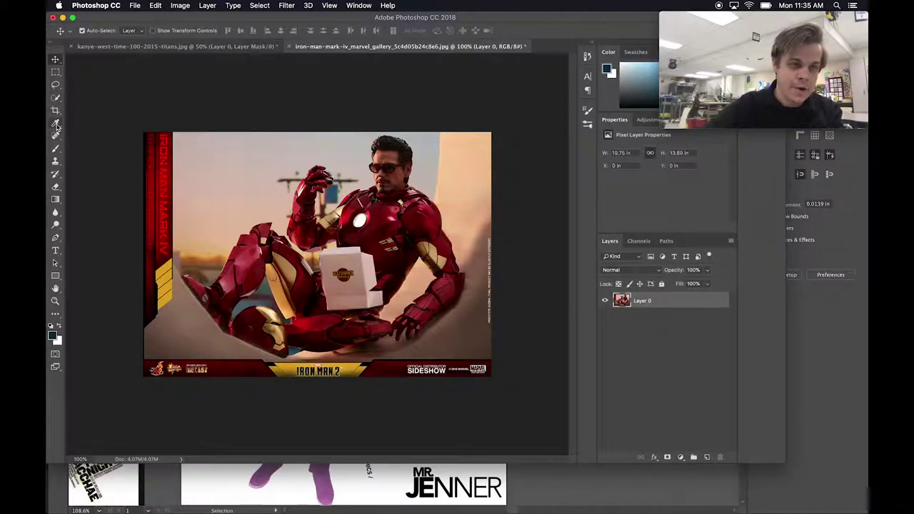
pyautogui.click(57, 98)
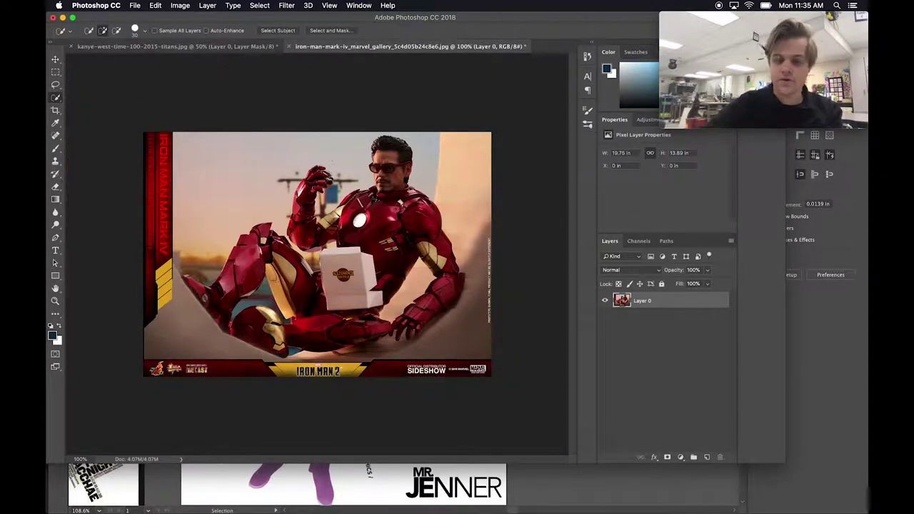
pyautogui.press('super+plus')
pyautogui.press('super+plus')
pyautogui.scroll(3, 286, 200)
pyautogui.hscroll(3, 286, 200)
pyautogui.moveTo(263, 228); pyautogui.dragTo(205, 271)
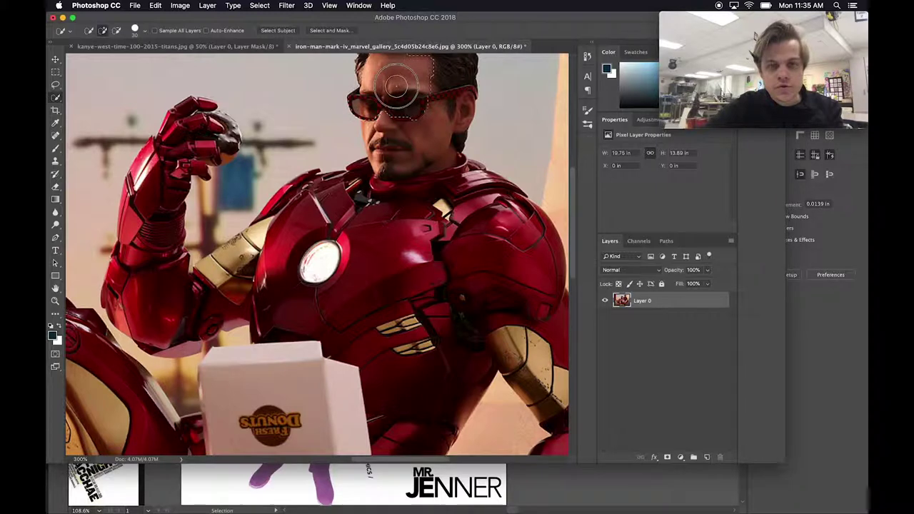
# - Quick-select the armour's collar and chest, then extend the selection over the left shoulder
pyautogui.click(391, 173)
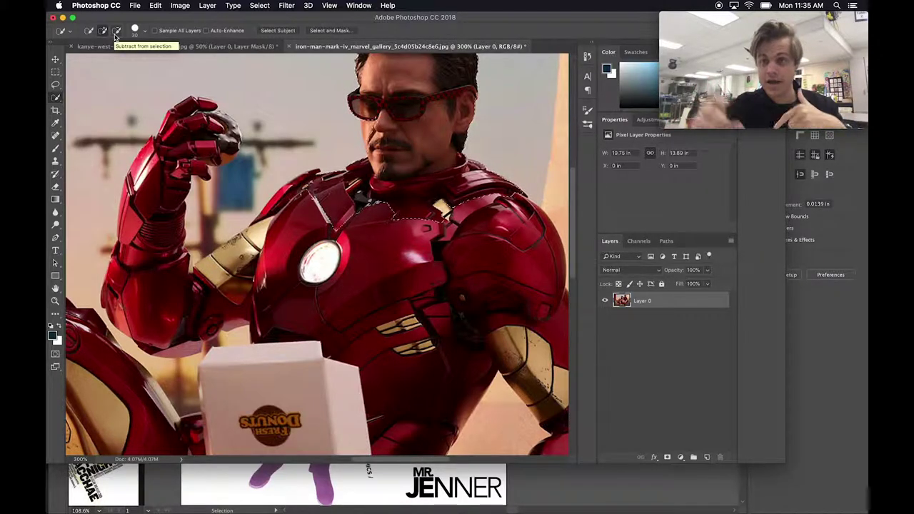
pyautogui.click(116, 31)
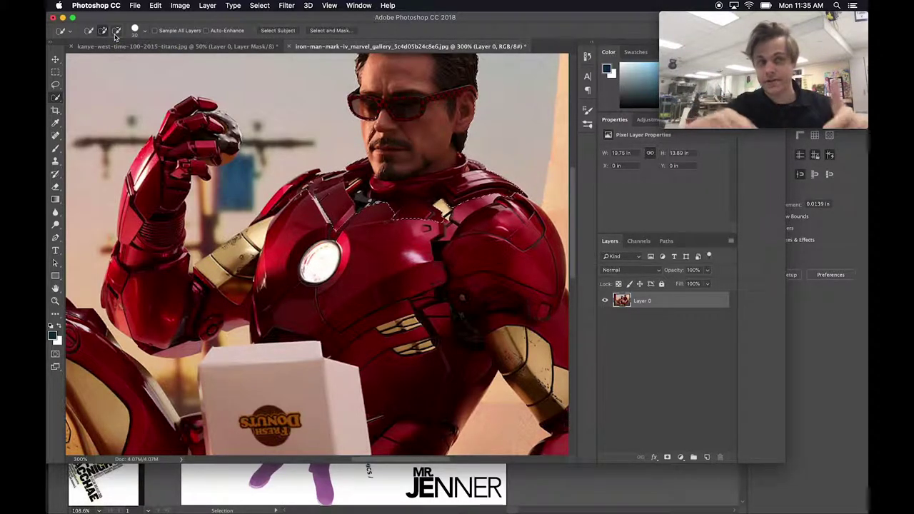
pyautogui.scroll(-3, 317, 139)
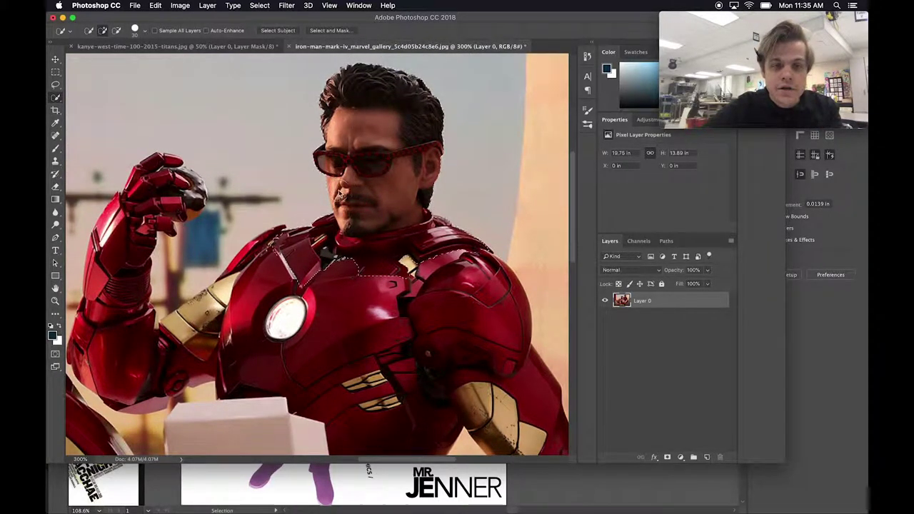
pyautogui.moveTo(296, 258)
pyautogui.mouseDown()
pyautogui.moveTo(257, 275)
pyautogui.moveTo(193, 344)
pyautogui.moveTo(160, 349)
pyautogui.moveTo(171, 310)
pyautogui.moveTo(146, 309)
pyautogui.moveTo(123, 293)
pyautogui.moveTo(141, 230)
pyautogui.moveTo(173, 193)
pyautogui.moveTo(125, 213)
pyautogui.moveTo(104, 240)
pyautogui.moveTo(93, 348)
pyautogui.moveTo(158, 381)
pyautogui.moveTo(192, 325)
pyautogui.moveTo(190, 300)
pyautogui.mouseUp()
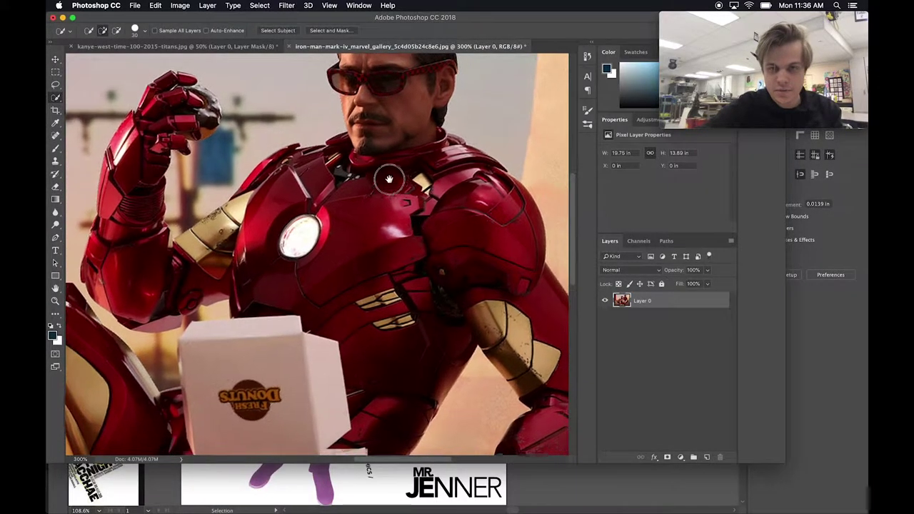
# - Add the forearm and whole hand to the Iron Man selection while zoomed in
pyautogui.scroll(-5, 429, 236)
pyautogui.hscroll(5, 428, 235)
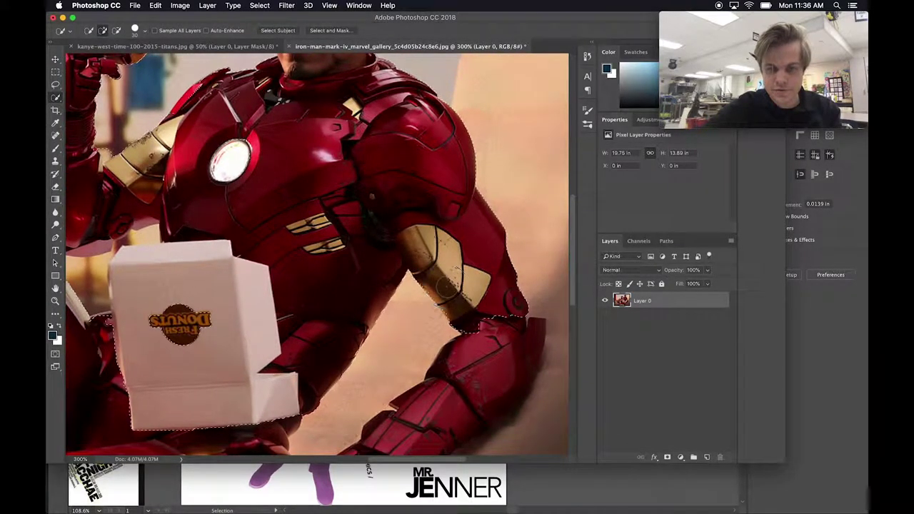
pyautogui.scroll(-5, 453, 310)
pyautogui.hscroll(-2, 453, 311)
pyautogui.click(526, 246)
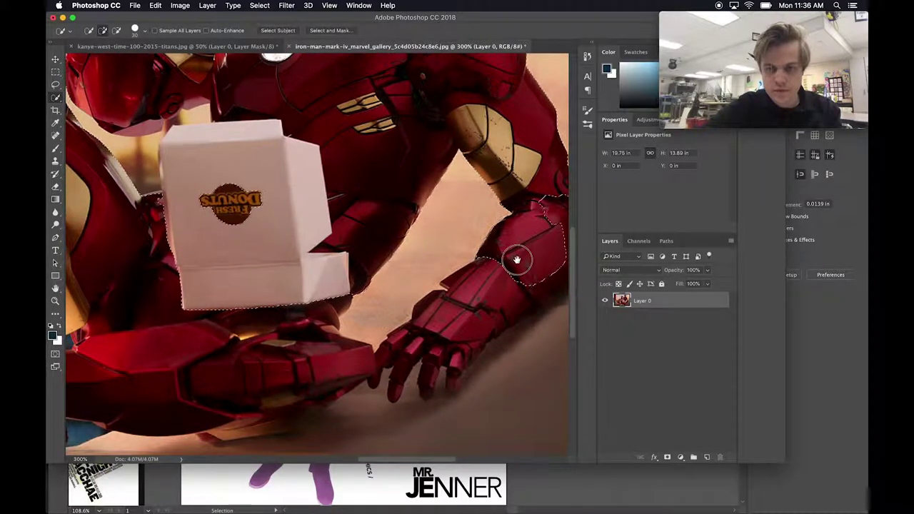
pyautogui.hscroll(5, 404, 245)
pyautogui.scroll(-1, 404, 245)
pyautogui.click(358, 276)
pyautogui.moveTo(291, 337)
pyautogui.mouseDown()
pyautogui.moveTo(321, 352)
pyautogui.moveTo(272, 344)
pyautogui.moveTo(244, 353)
pyautogui.moveTo(276, 347)
pyautogui.moveTo(338, 359)
pyautogui.mouseUp()
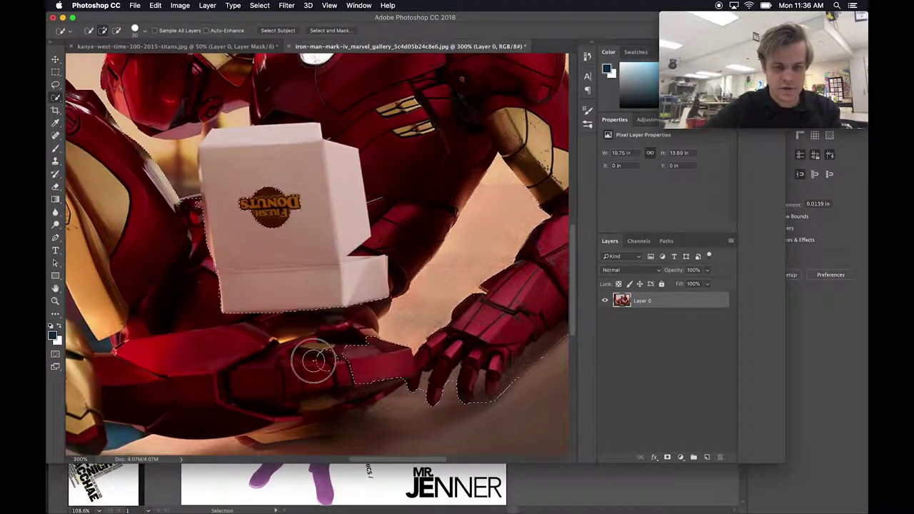
pyautogui.moveTo(201, 277); pyautogui.dragTo(303, 285)
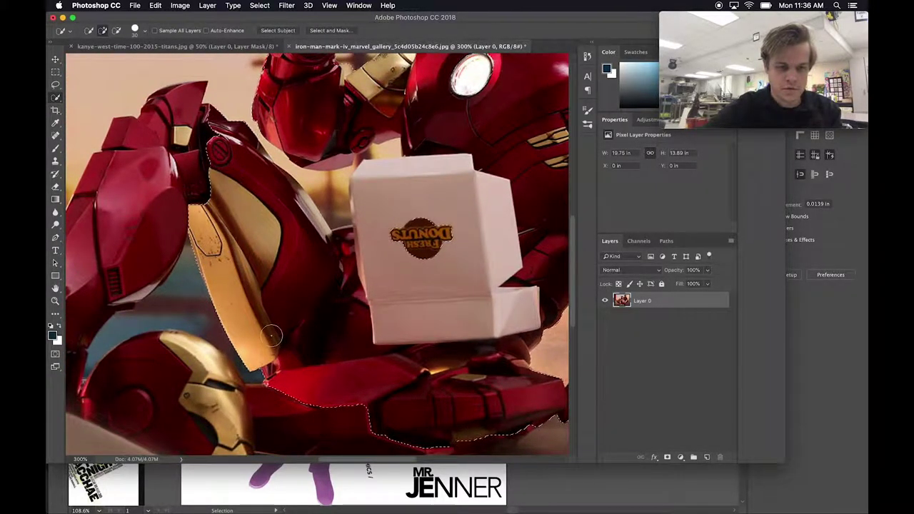
pyautogui.moveTo(272, 379)
pyautogui.mouseDown()
pyautogui.moveTo(296, 318)
pyautogui.moveTo(322, 286)
pyautogui.mouseUp()
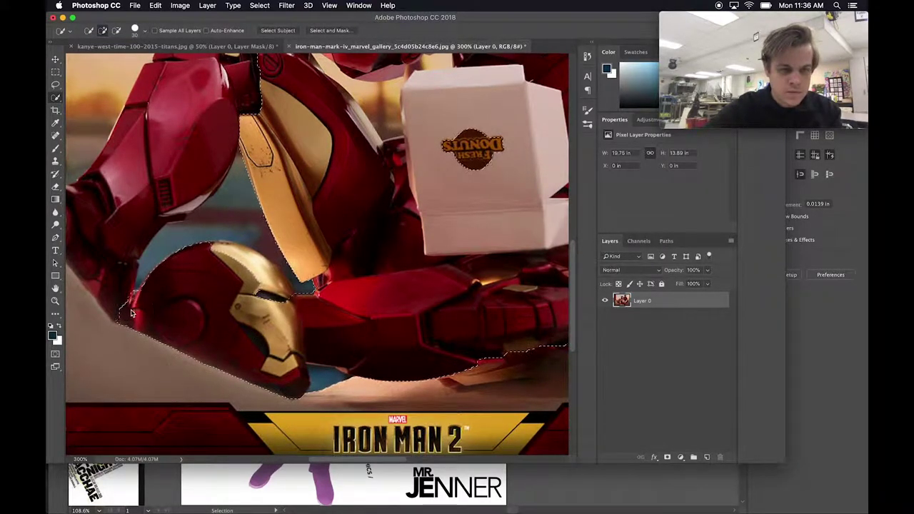
pyautogui.moveTo(111, 182)
pyautogui.mouseDown()
pyautogui.moveTo(182, 248)
pyautogui.moveTo(117, 262)
pyautogui.moveTo(221, 173)
pyautogui.moveTo(178, 220)
pyautogui.mouseUp()
# - Subtract the raised forearm edge and the background between arm and donut box from the selection
pyautogui.press('super+0')
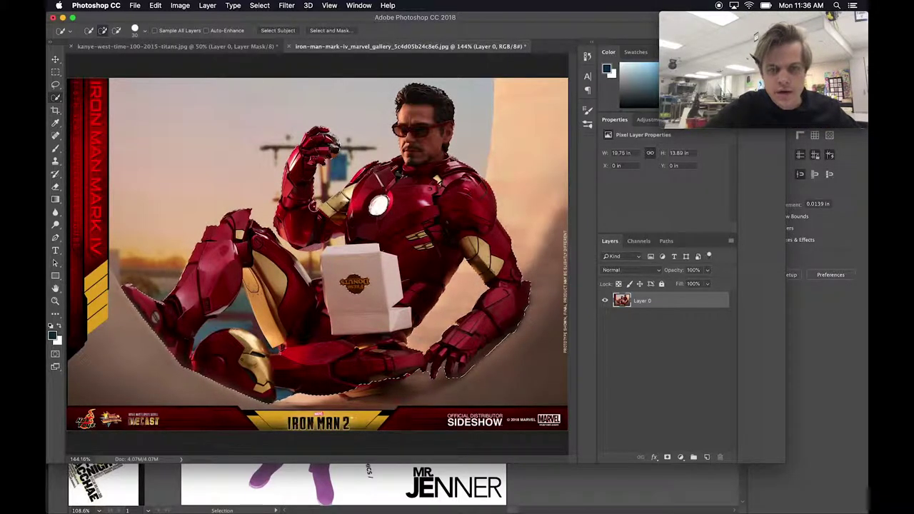
pyautogui.scroll(6, 323, 205)
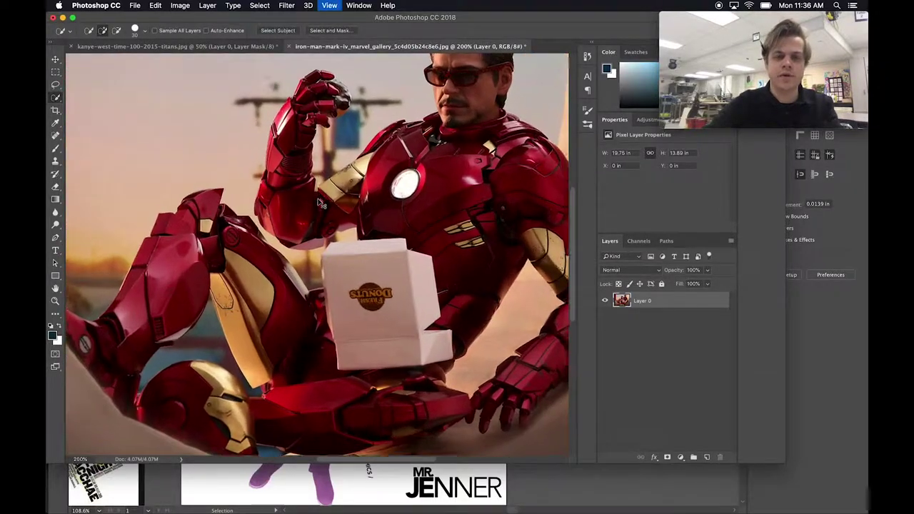
pyautogui.moveTo(318, 199); pyautogui.dragTo(290, 257)
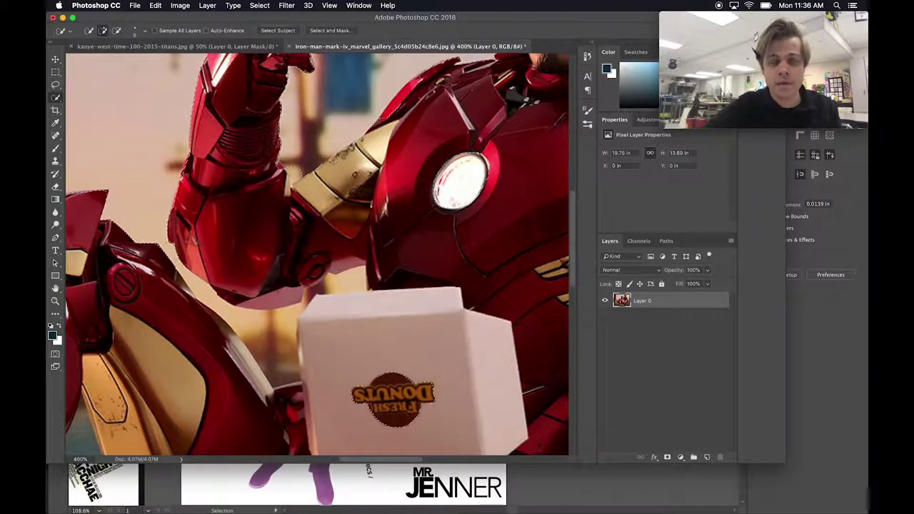
pyautogui.keyDown('alt'); pyautogui.click(221, 87); pyautogui.keyUp('alt')
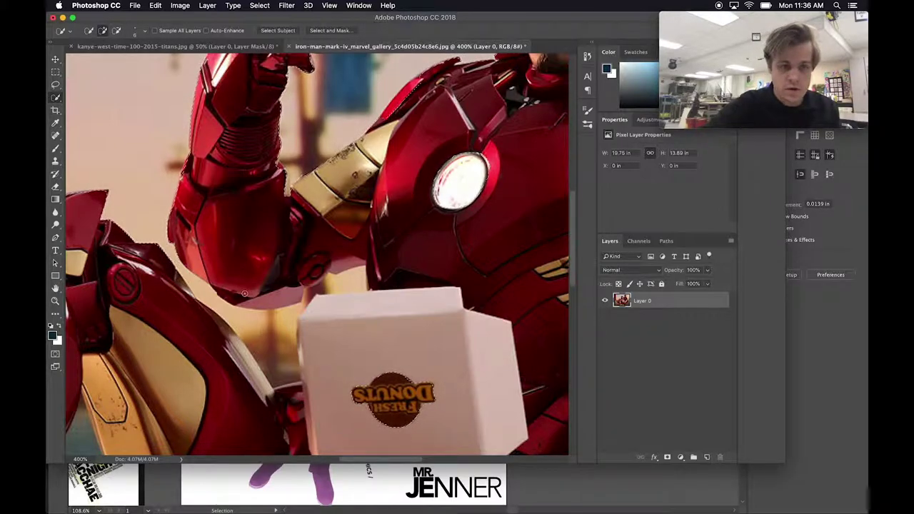
pyautogui.press('alt')
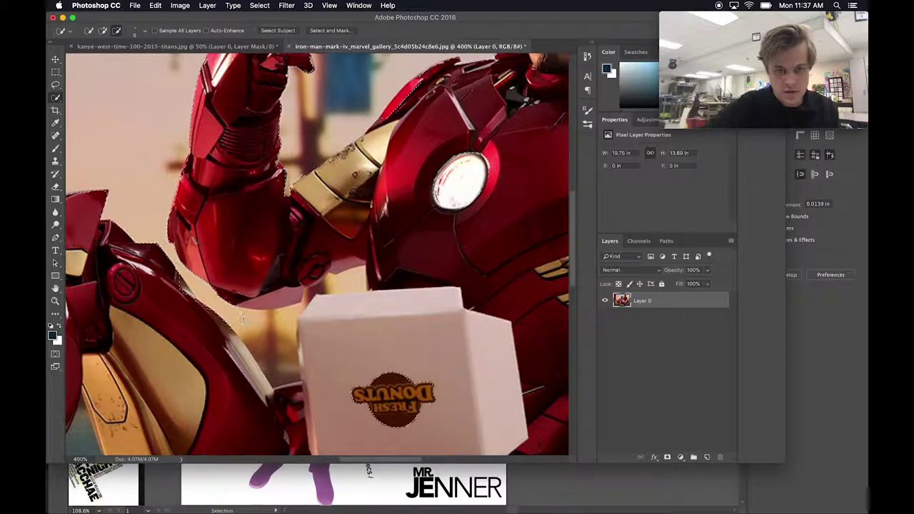
pyautogui.moveTo(260, 334)
pyautogui.mouseDown()
pyautogui.moveTo(293, 379)
pyautogui.moveTo(282, 390)
pyautogui.mouseUp()
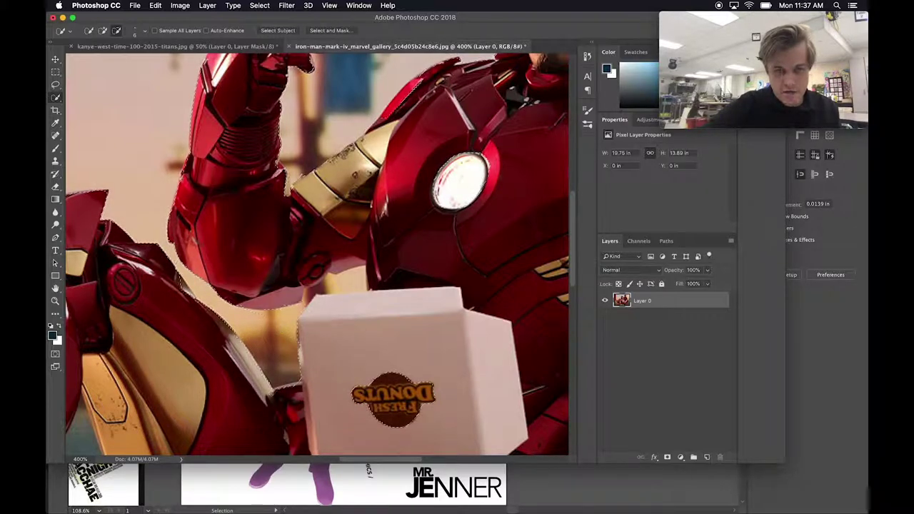
pyautogui.press('alt')
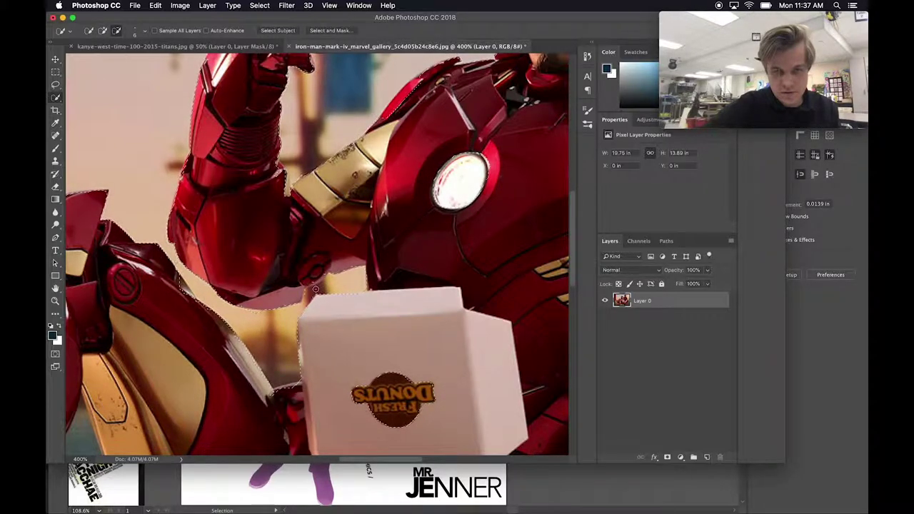
pyautogui.scroll(-5, 322, 287)
pyautogui.scroll(-3, 315, 289)
pyautogui.hscroll(-5, 315, 288)
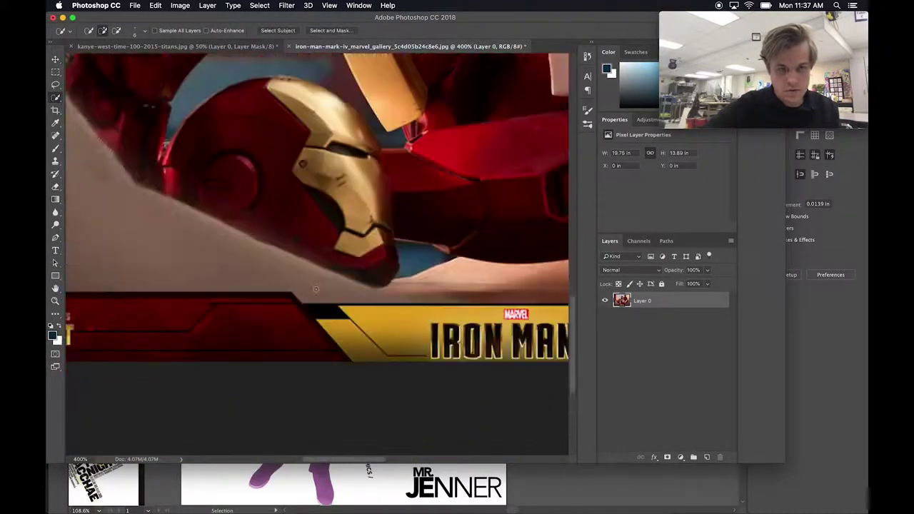
pyautogui.scroll(4, 267, 209)
pyautogui.scroll(1, 267, 209)
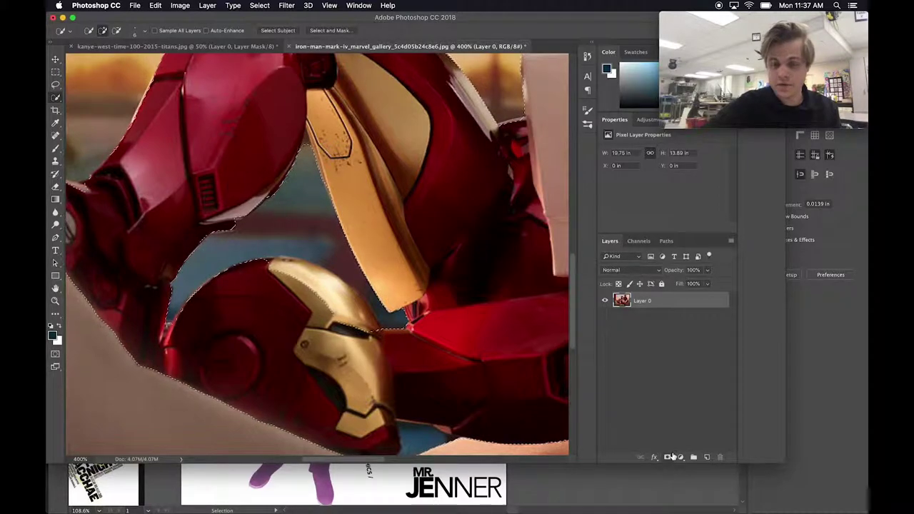
pyautogui.press('super+0')
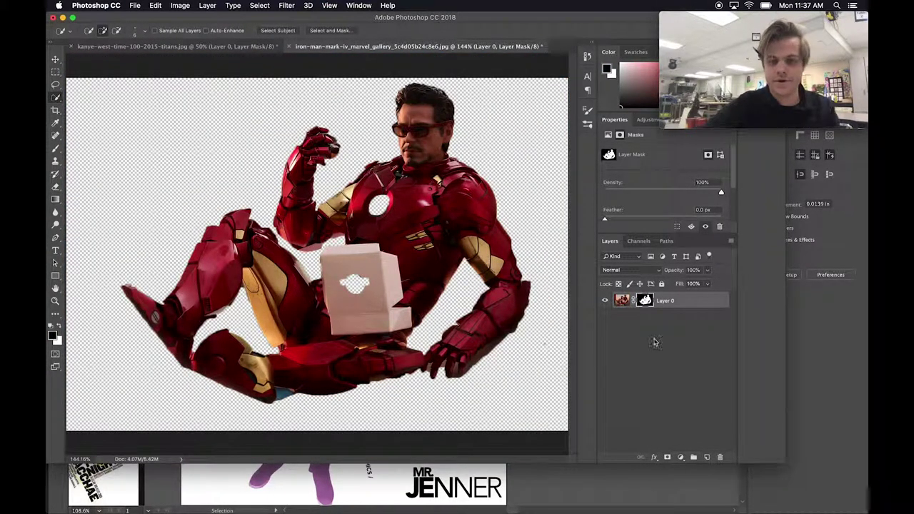
# - Pick the Brush tool with the General Brushes Hard Round preset, undoing an accidental black mask fill
pyautogui.press('b')
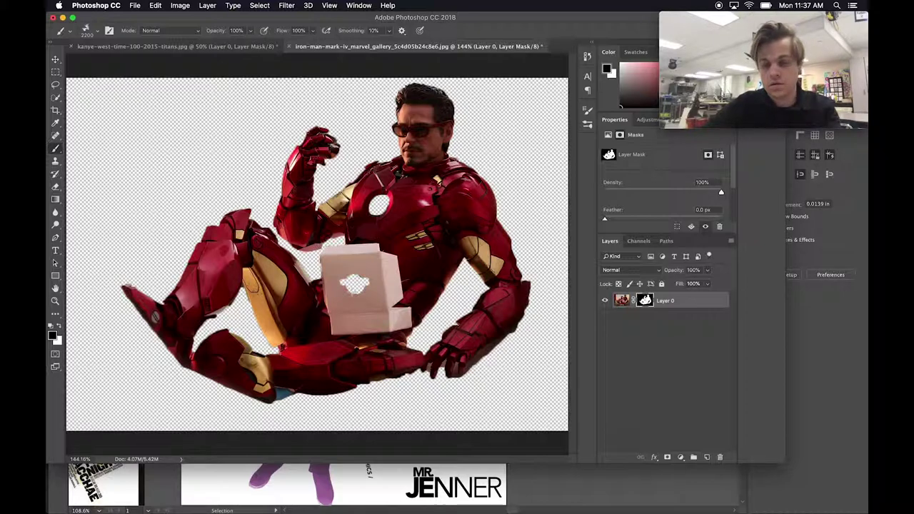
pyautogui.click(86, 31)
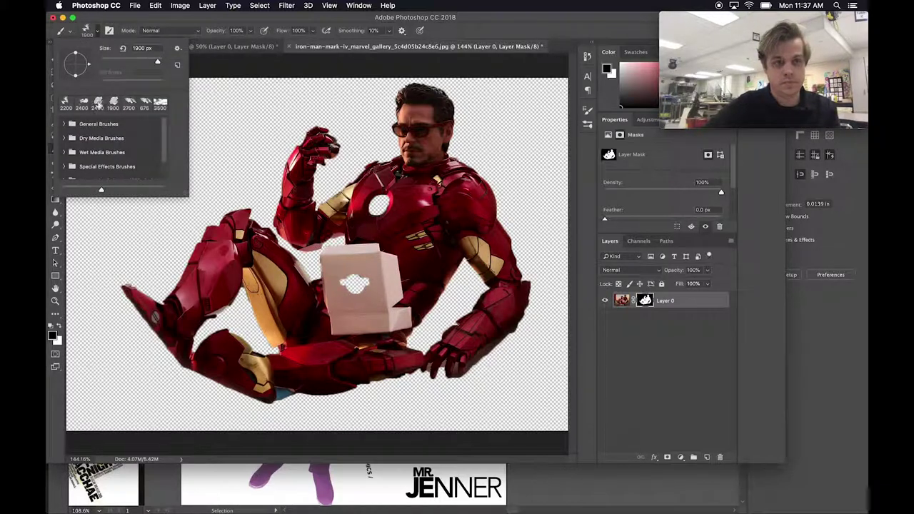
pyautogui.click(64, 124)
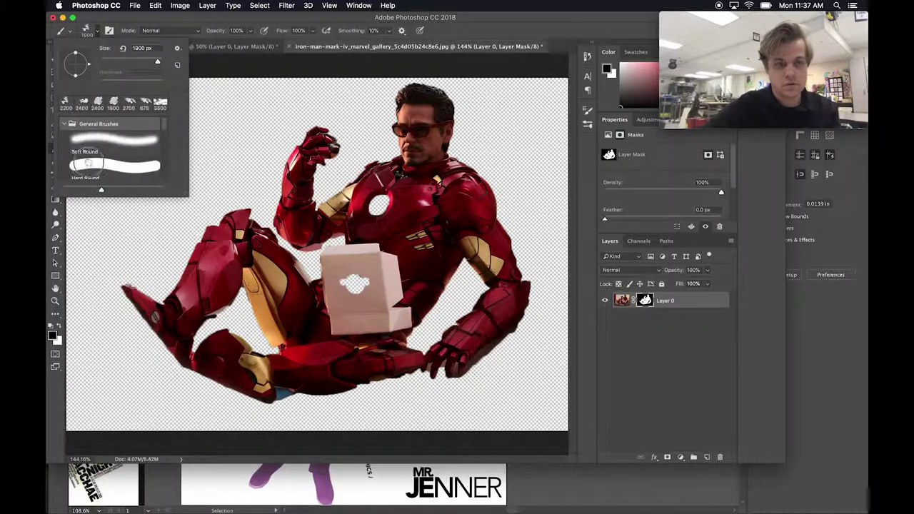
pyautogui.click(114, 162)
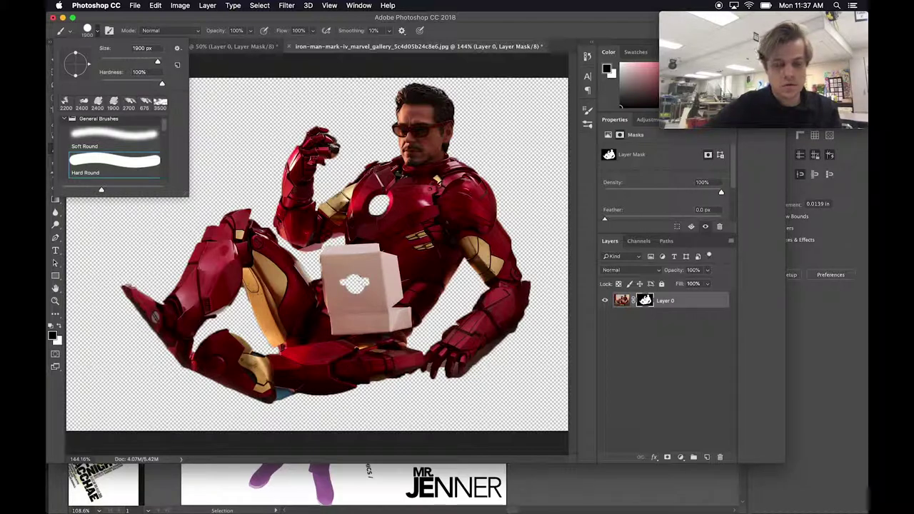
pyautogui.click(354, 286)
pyautogui.press('super+z')
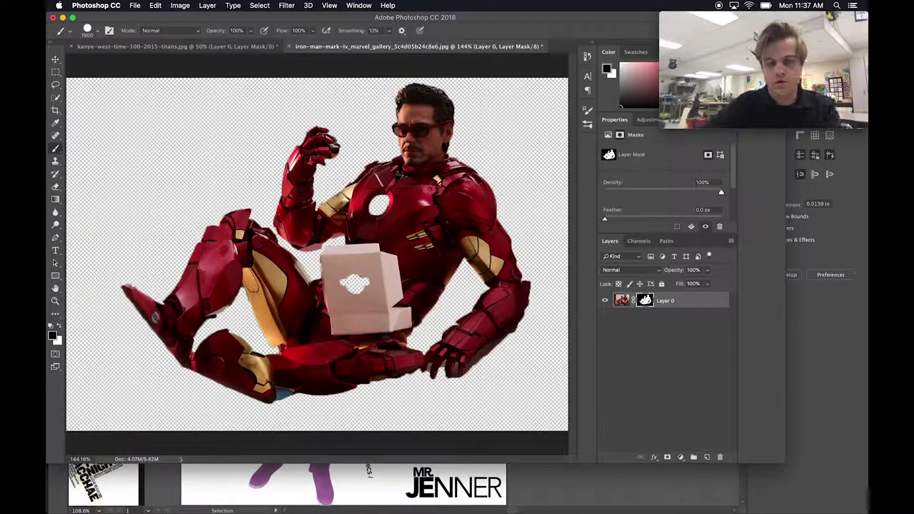
# - With a 175 px brush, paint white on the mask to restore the box's Donuts logo
pyautogui.press('[')
pyautogui.press('[')
pyautogui.press('[')
pyautogui.press('[')
pyautogui.press('[')
pyautogui.press('[')
pyautogui.press('[')
pyautogui.press('[')
pyautogui.press('[')
pyautogui.press('[')
pyautogui.press('[')
pyautogui.press('[')
pyautogui.press('[')
pyautogui.press('[')
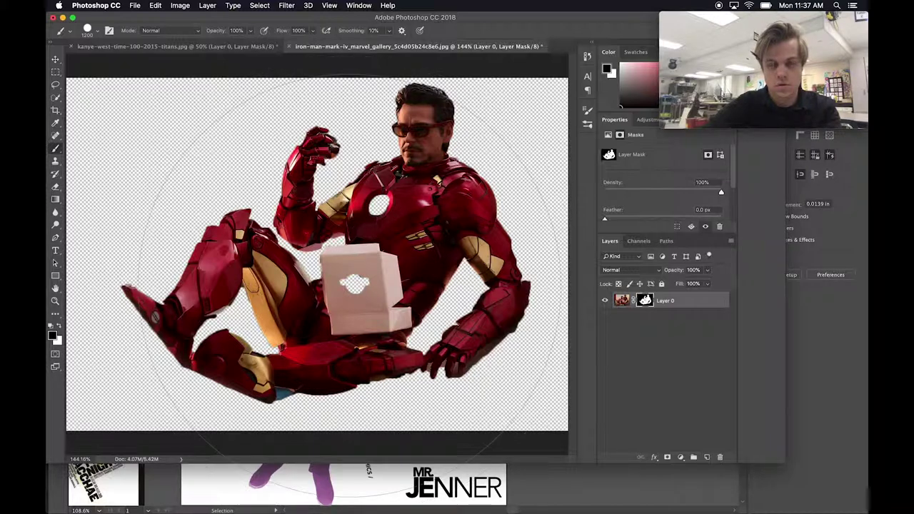
pyautogui.click(355, 285)
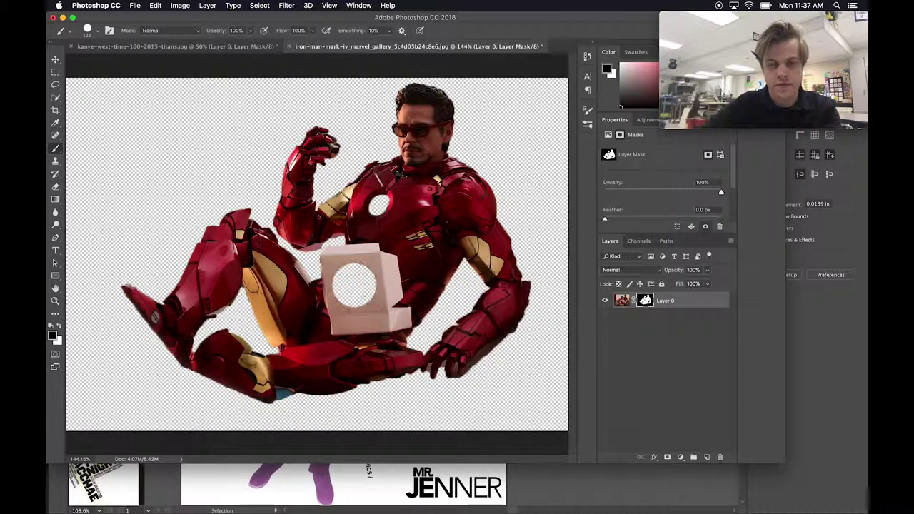
pyautogui.press('x')
pyautogui.click(354, 284)
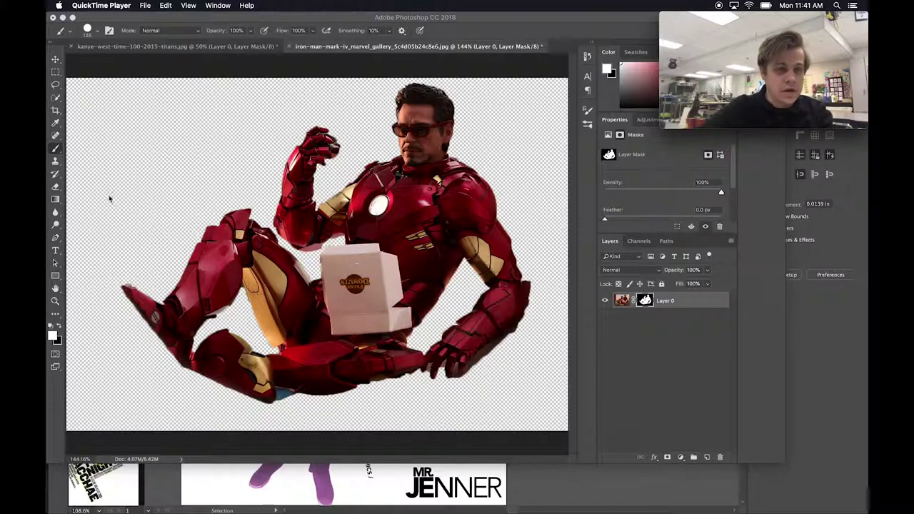
# - Zoom in and paint black on the mask to hide the blue patch under the helmet
pyautogui.click(236, 267)
pyautogui.press('z')
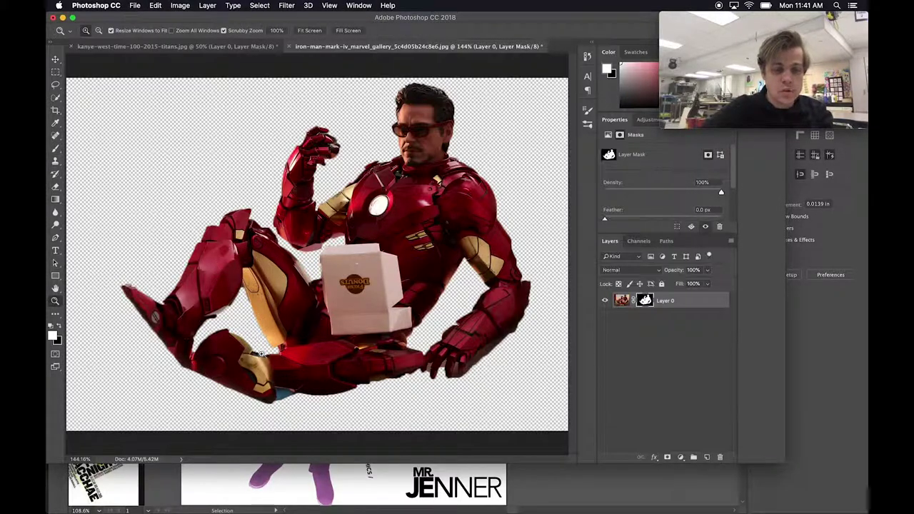
pyautogui.moveTo(264, 388); pyautogui.dragTo(312, 382)
pyautogui.press('b')
pyautogui.press(']')
pyautogui.press(']')
pyautogui.press(']')
pyautogui.press(']')
pyautogui.press(']')
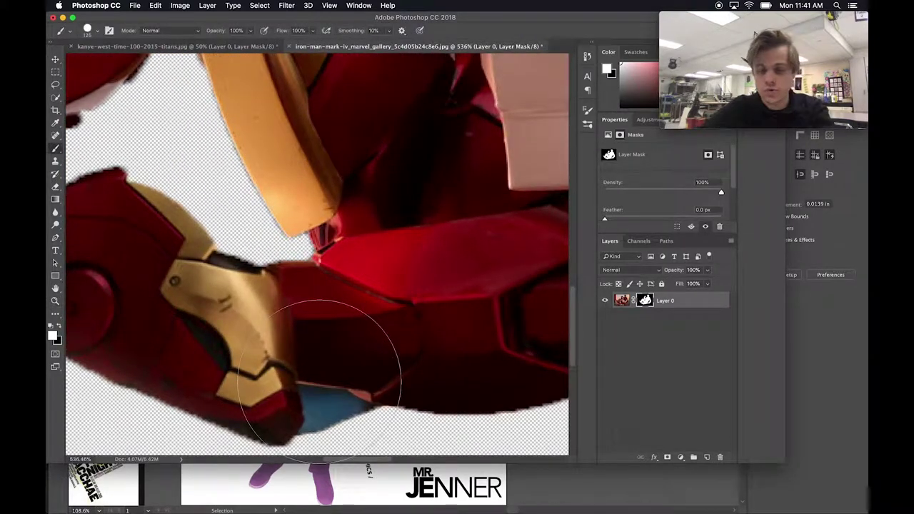
pyautogui.press('[')
pyautogui.press('[')
pyautogui.press('[')
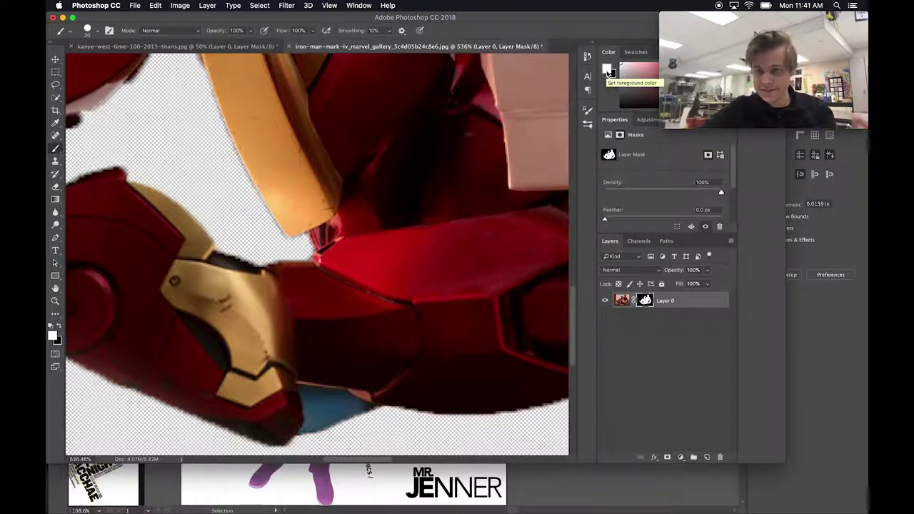
pyautogui.press('x')
pyautogui.press('x')
pyautogui.press('x')
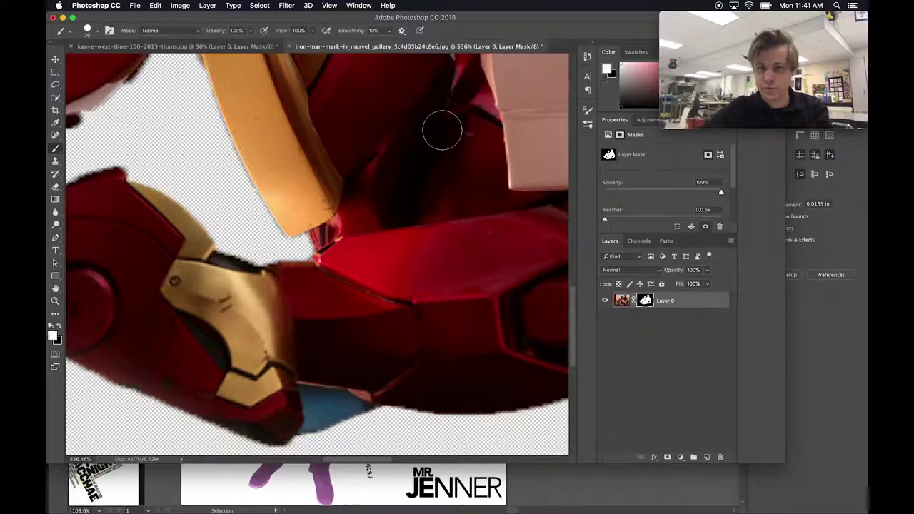
pyautogui.press('x')
pyautogui.press('x')
pyautogui.press('x')
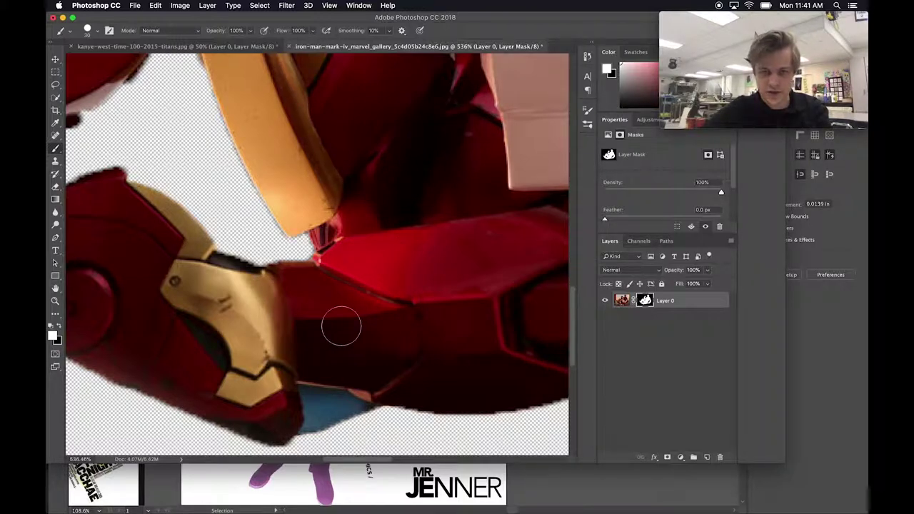
pyautogui.press('x')
pyautogui.moveTo(314, 417)
pyautogui.mouseDown()
pyautogui.moveTo(351, 409)
pyautogui.moveTo(329, 397)
pyautogui.moveTo(310, 426)
pyautogui.mouseUp()
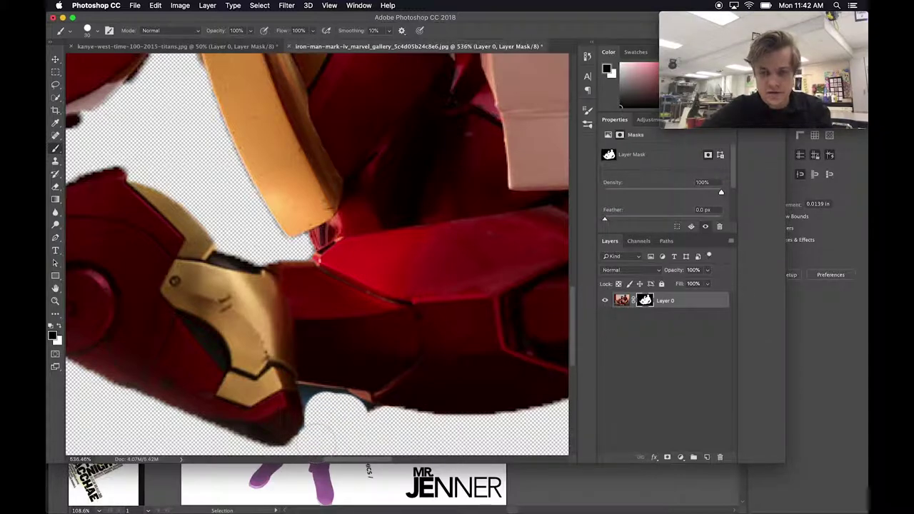
# - Fit the image to the window and drag the Iron Man cutout onto the Illustrator poster
pyautogui.press('super+0')
pyautogui.press('v')
pyautogui.moveTo(365, 338); pyautogui.dragTo(509, 486)
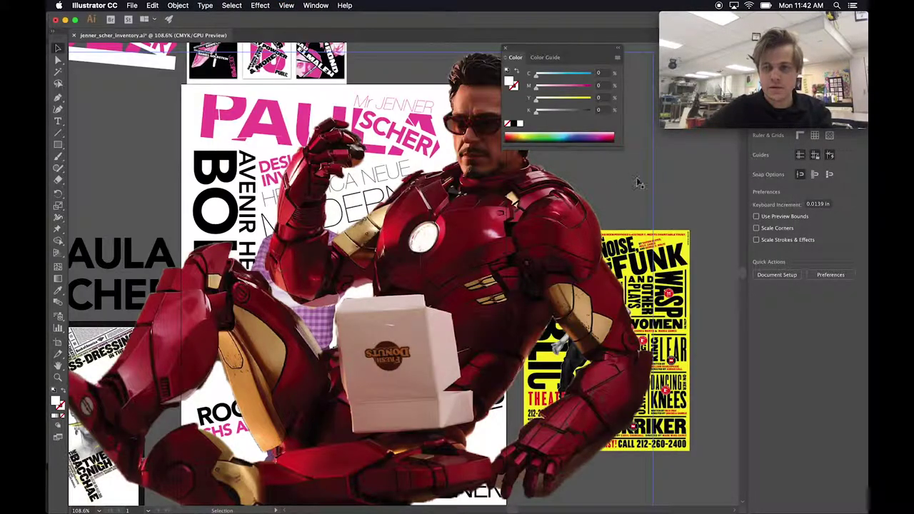